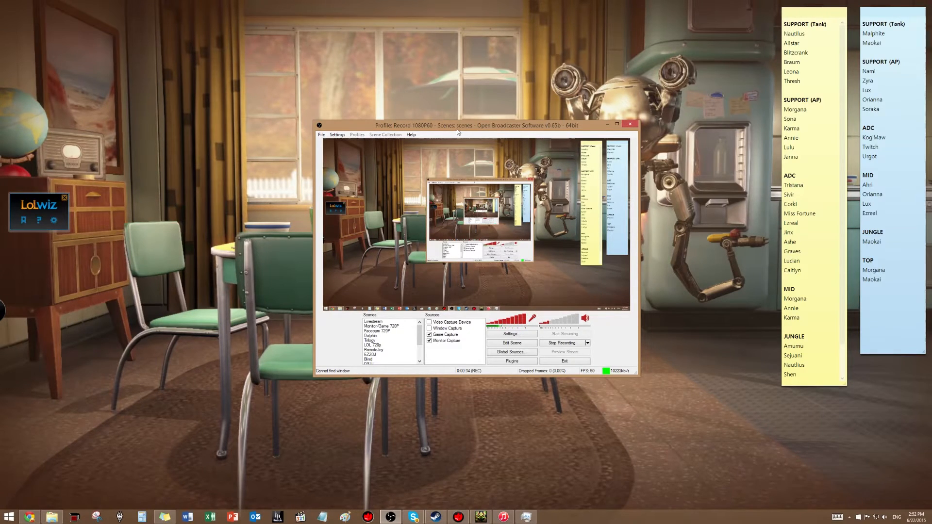
left_click_drag(458, 129, 444, 136)
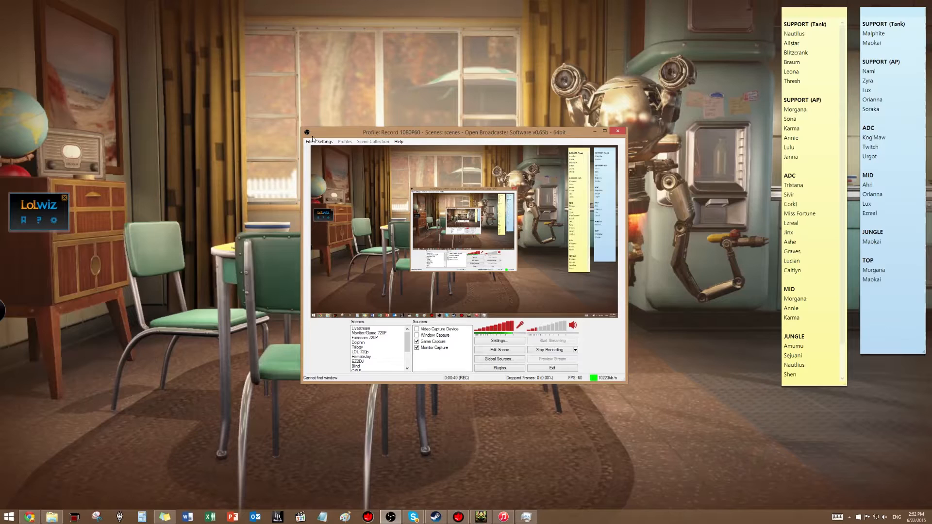
left_click_drag(350, 133, 346, 110)
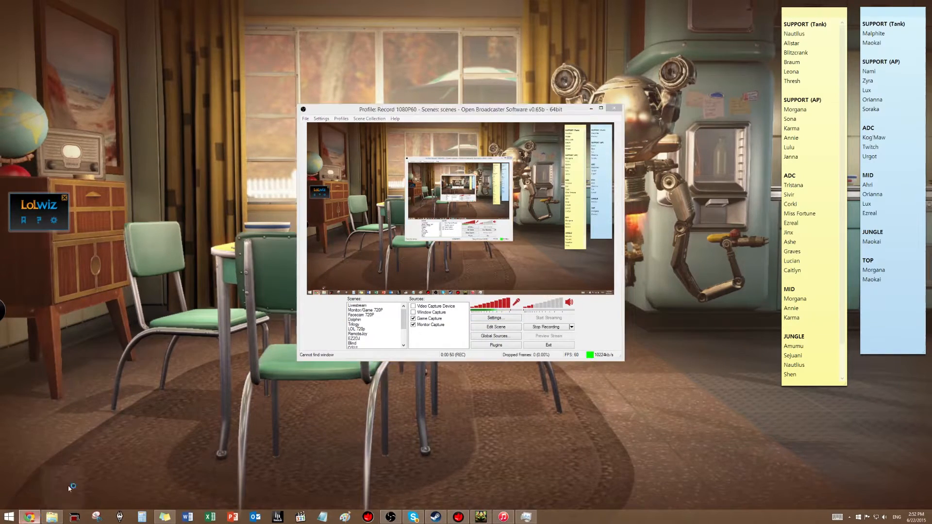
Switch to Chrome and open the OBS branch with AMD VCE support thread from the "obs amd vce" search results.
left_click(30, 517)
left_click_drag(532, 22, 577, 18)
key("F5")
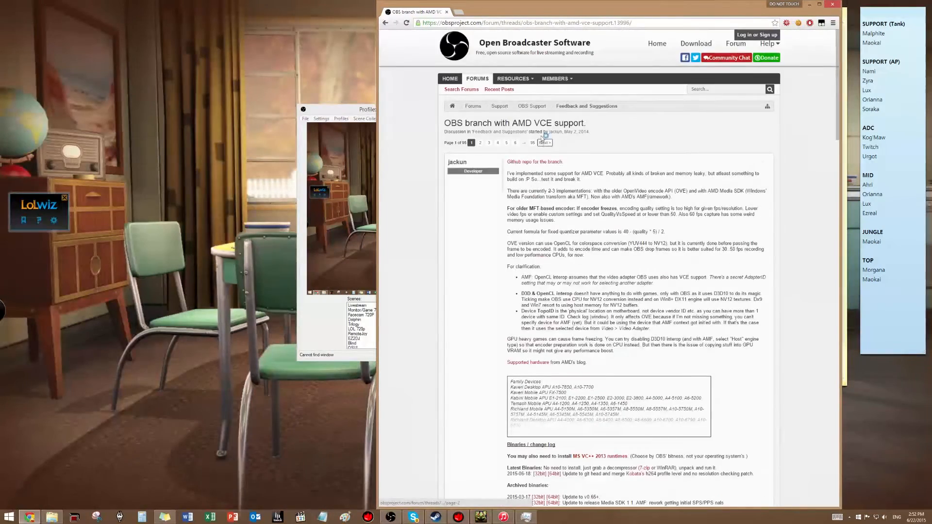
key("BackSpace")
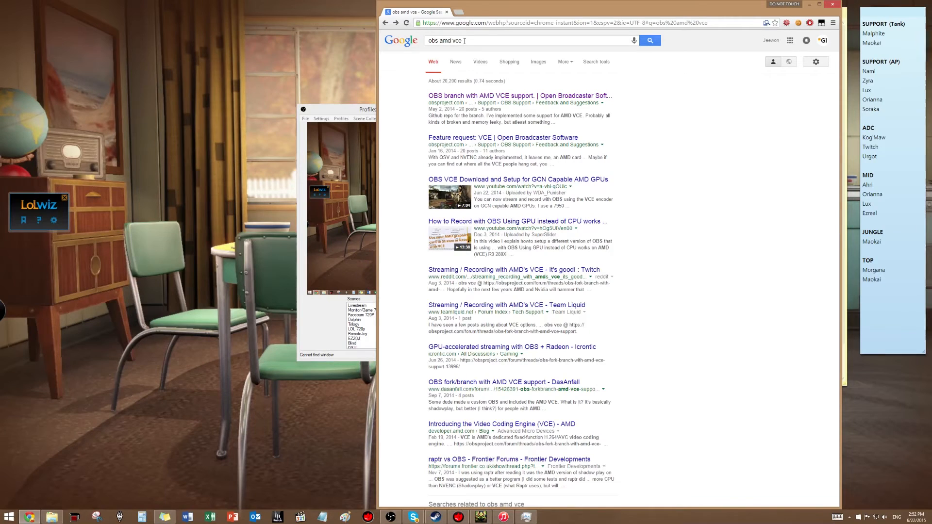
left_click(537, 98)
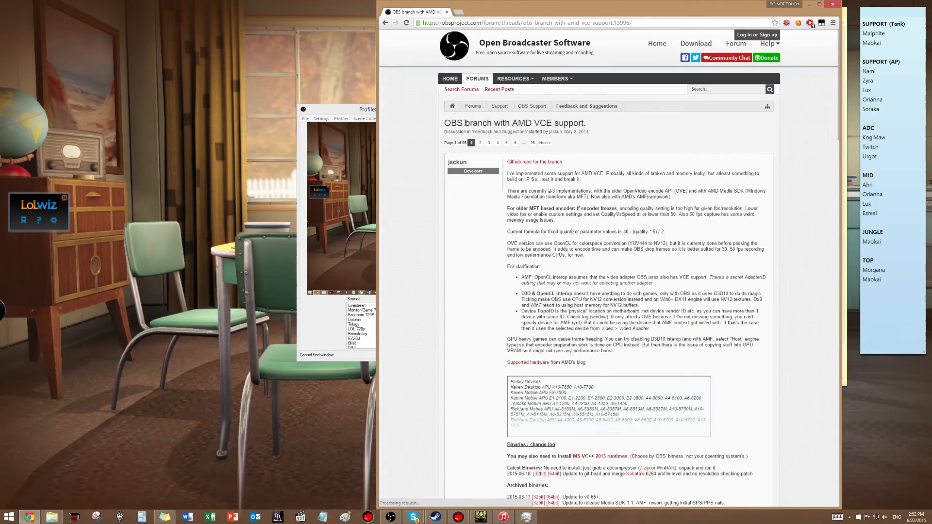
Download the 64-bit build dated 2015-06-18 from the Latest Binaries list in the thread's first post.
scroll(609, 235, "down", 1)
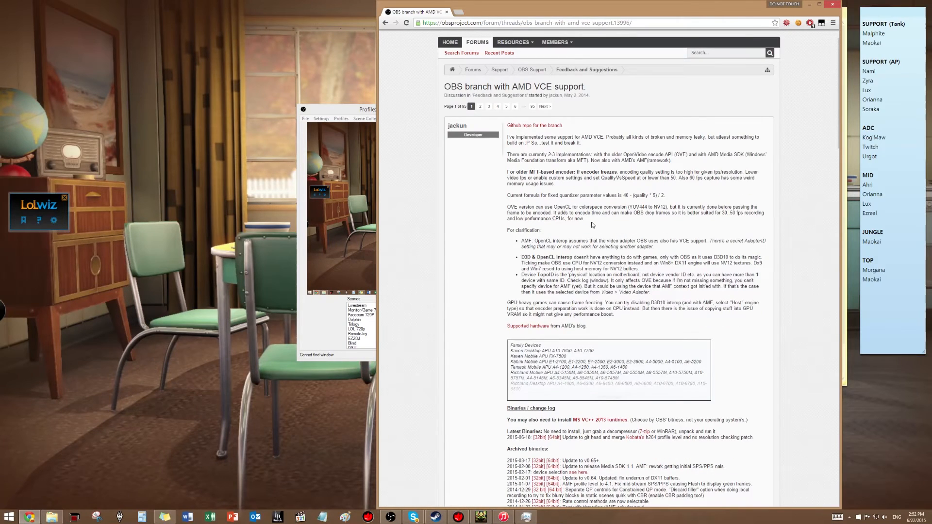
scroll(575, 249, "down", 2)
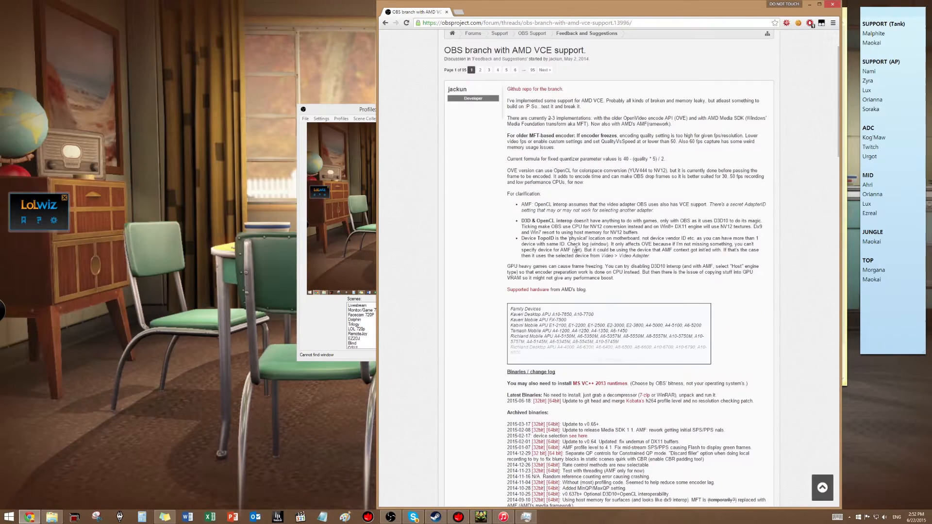
left_click_drag(594, 249, 534, 92)
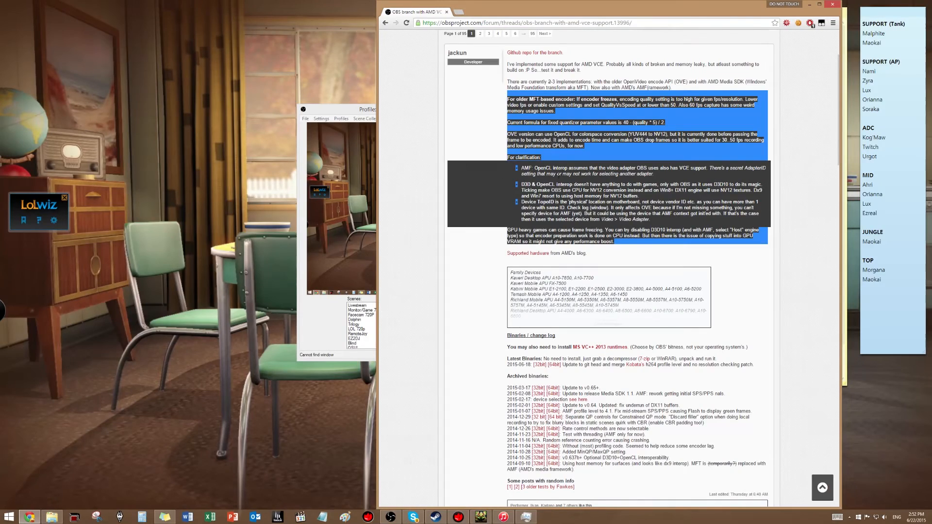
left_click(564, 195)
scroll(563, 196, "down", 2)
scroll(564, 195, "down", 4)
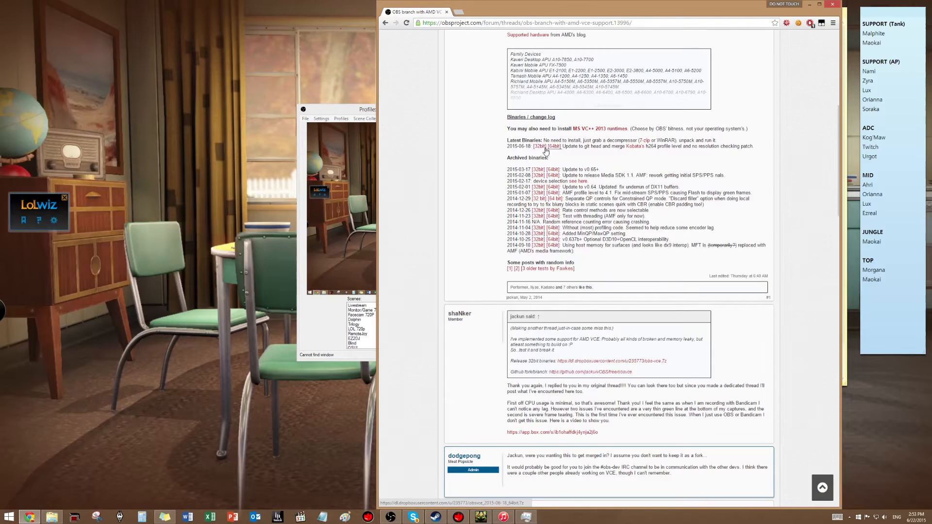
left_click_drag(507, 161, 489, 165)
left_click(489, 165)
left_click(554, 146)
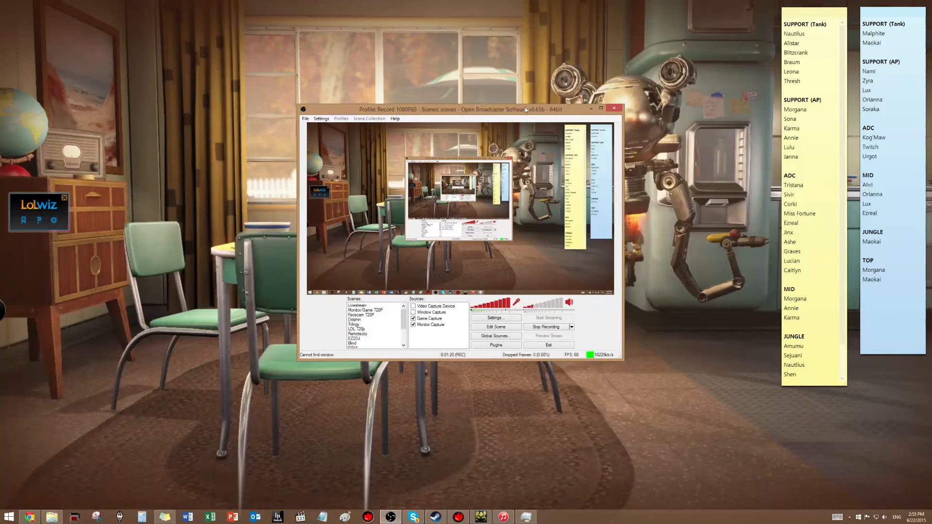
Switch to File Explorer and select the OBS application in the Downloads\64bit folder.
left_click_drag(525, 106, 605, 105)
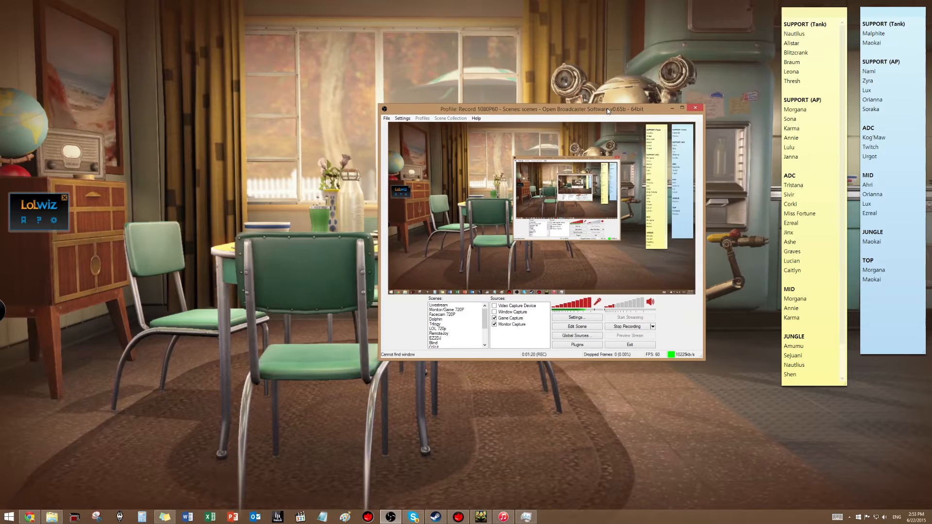
left_click(257, 188)
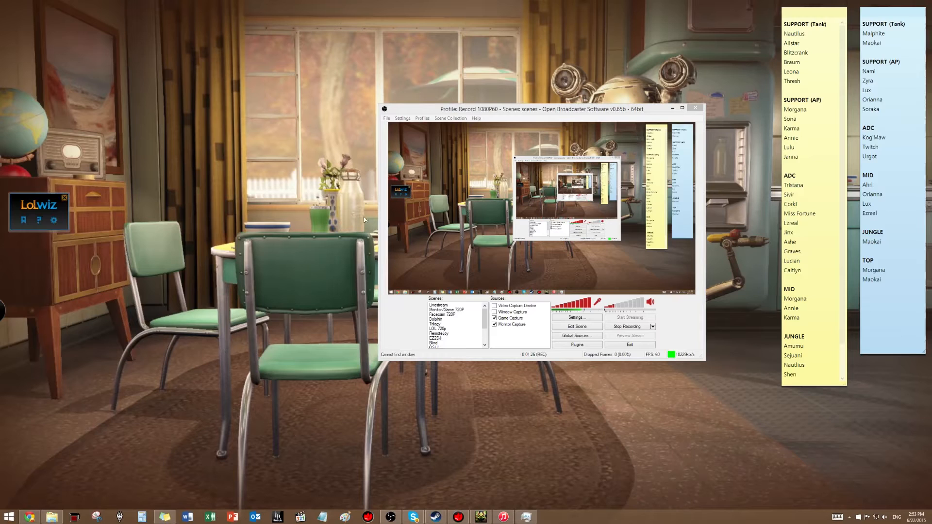
left_click(52, 516)
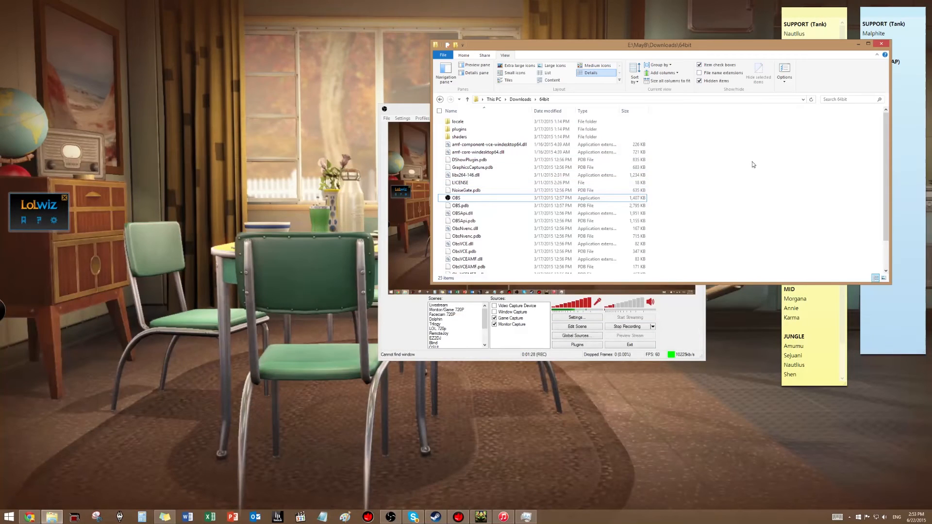
left_click_drag(689, 130, 521, 222)
scroll(520, 219, "up", 2)
left_click(490, 167)
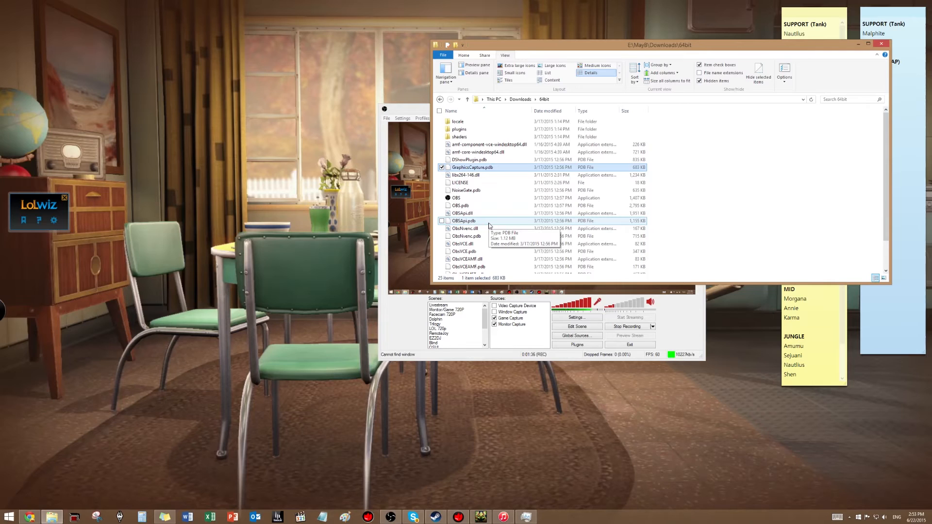
left_click(486, 200)
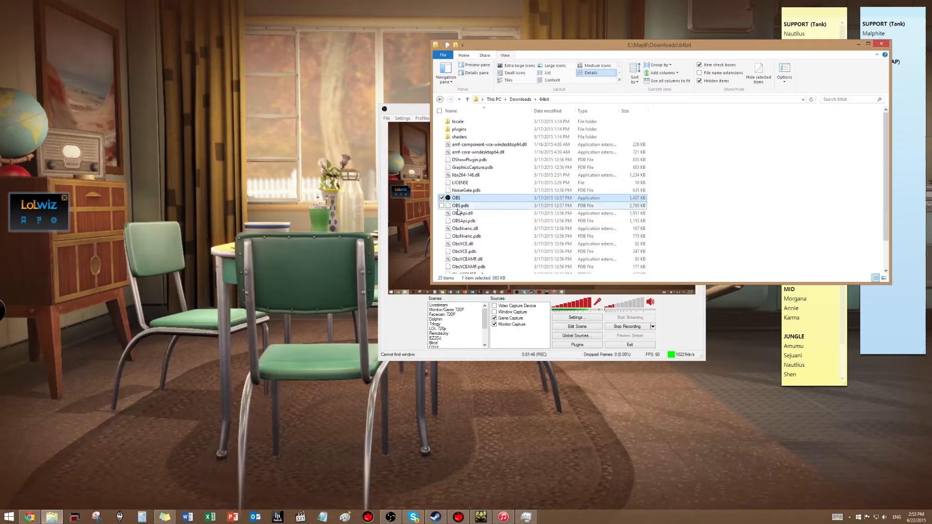
Return to OBS and select the Monitor/Game 1080P scene.
left_click(409, 229)
left_click_drag(516, 118, 407, 140)
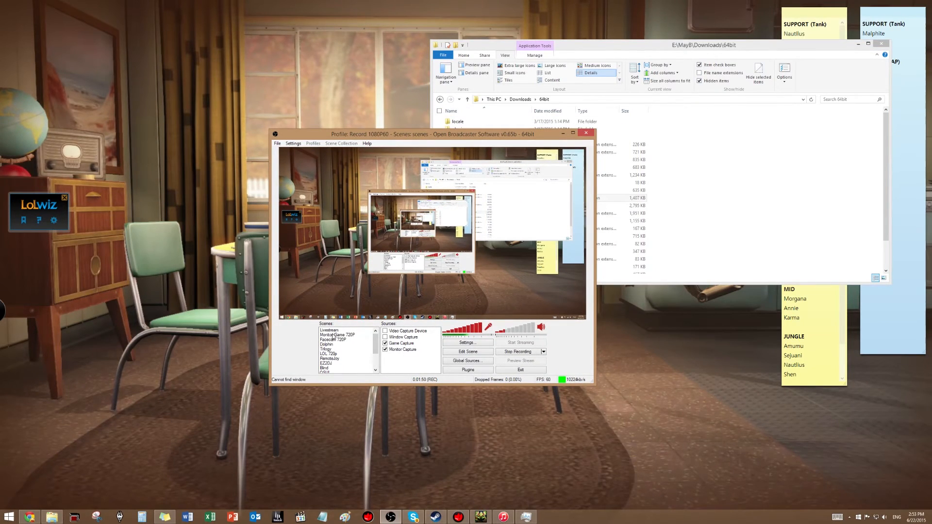
left_click_drag(378, 345, 352, 369)
scroll(352, 369, "down", 2)
left_click(347, 359)
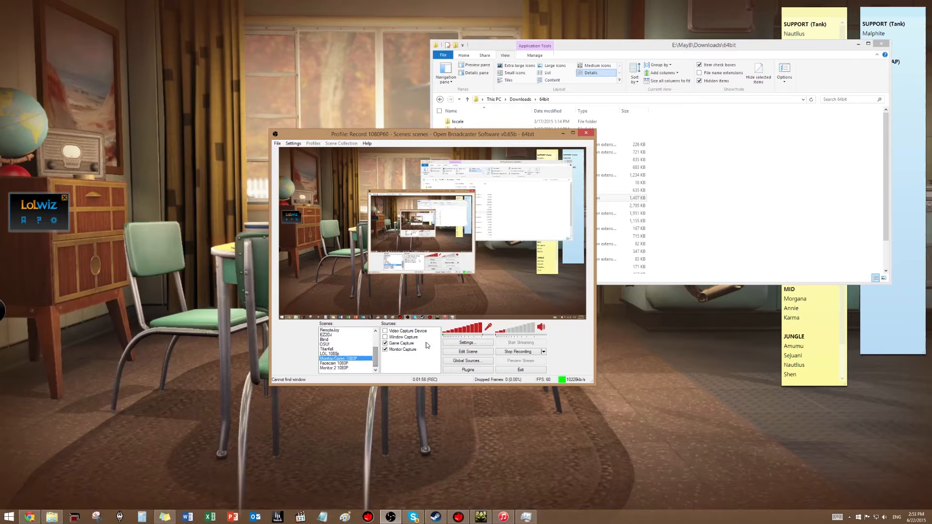
left_click_drag(457, 137, 479, 137)
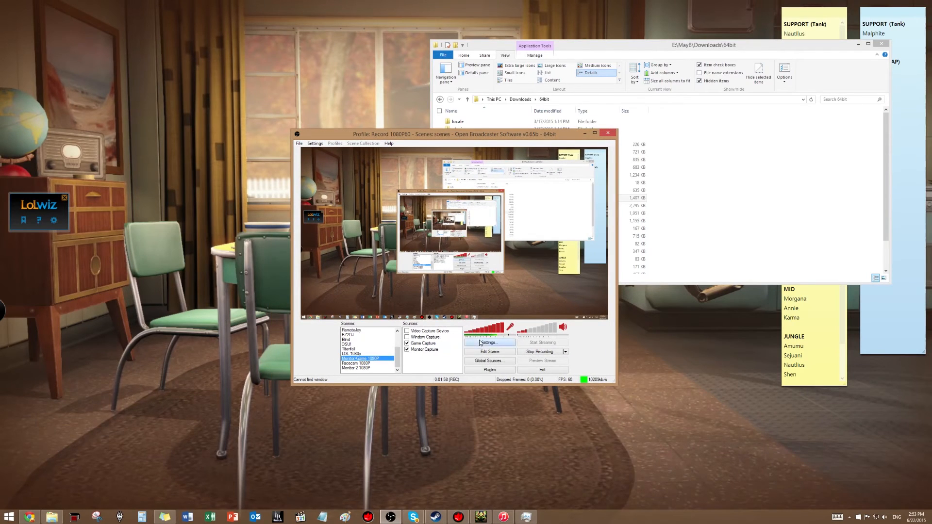
Open the OBS settings and review the AMD VCE Encoder page and the Encoding page.
left_click(479, 343)
left_click(359, 190)
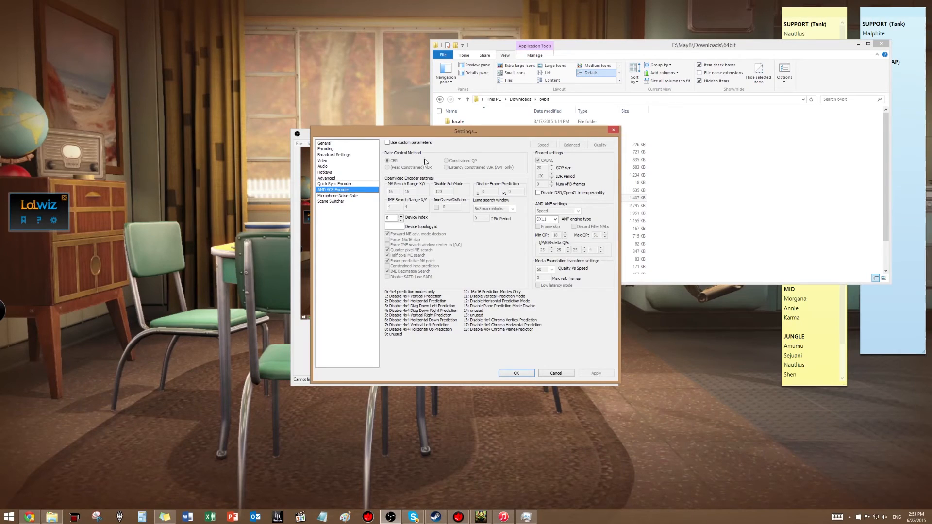
left_click_drag(489, 130, 530, 131)
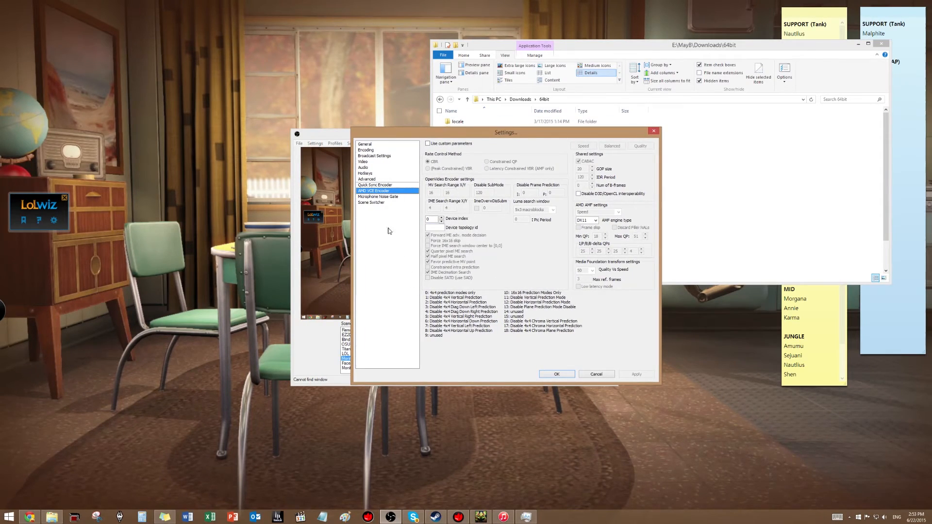
left_click(383, 150)
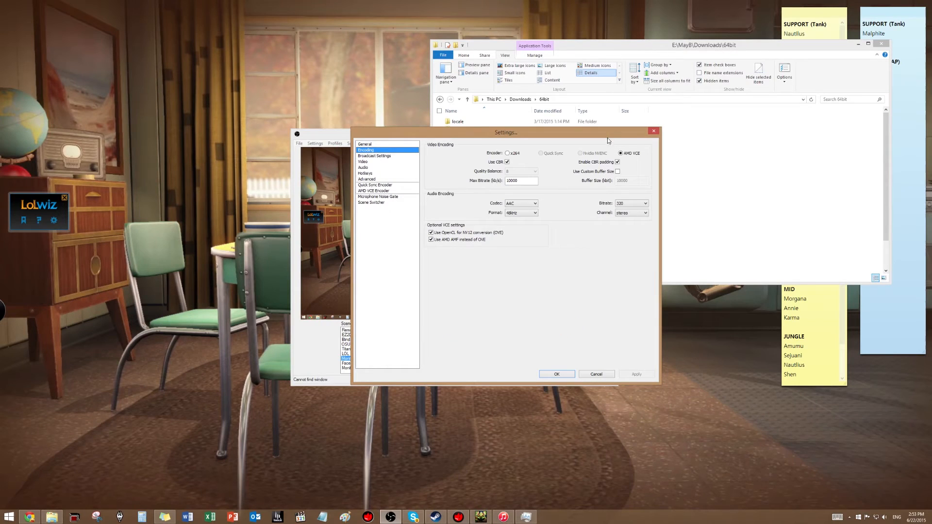
left_click_drag(593, 135, 608, 140)
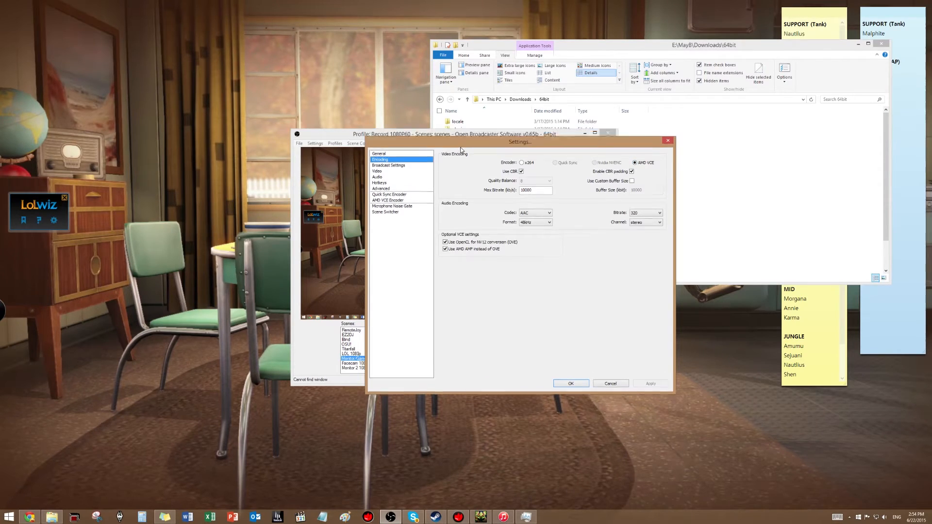
left_click_drag(460, 142, 481, 177)
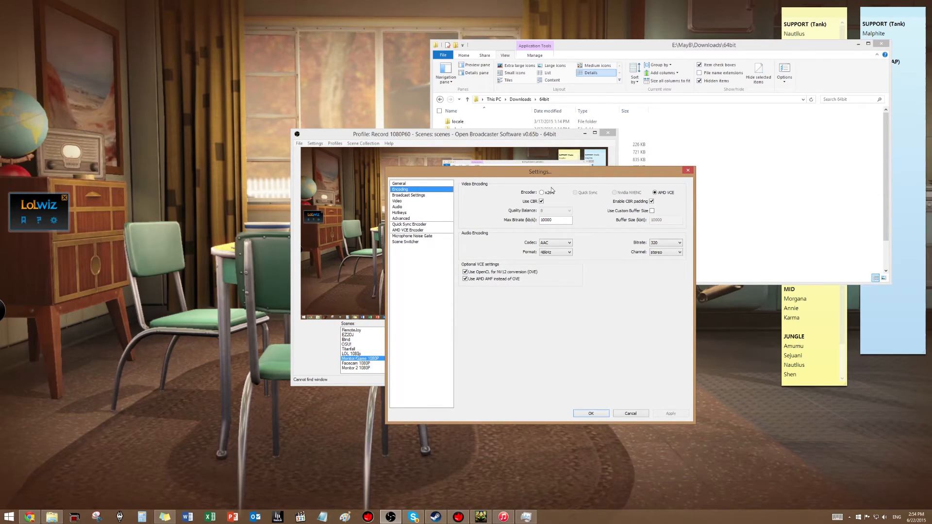
Open Task Manager beside the settings and check the CPU usage of Open Broadcaster Software.
left_click_drag(536, 177, 549, 176)
key("ctrl+shift+Escape")
left_click_drag(463, 142, 411, 155)
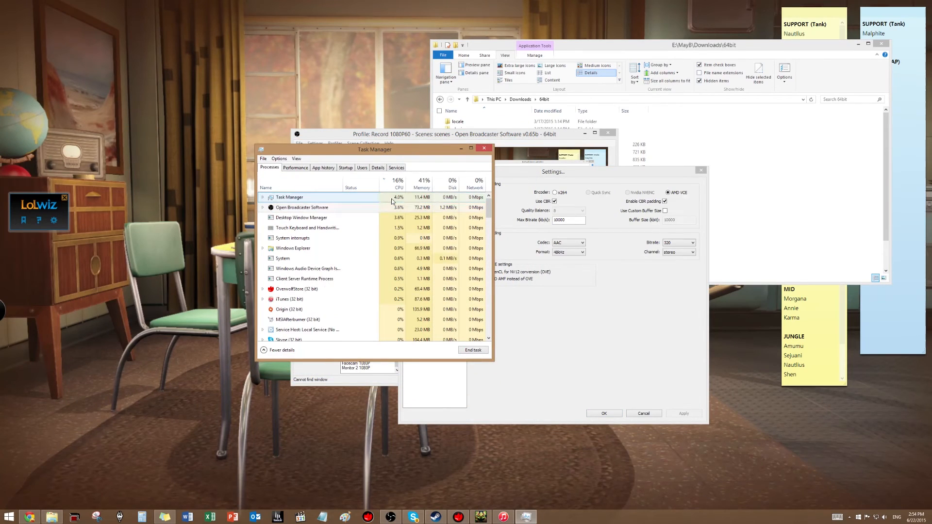
left_click(400, 200)
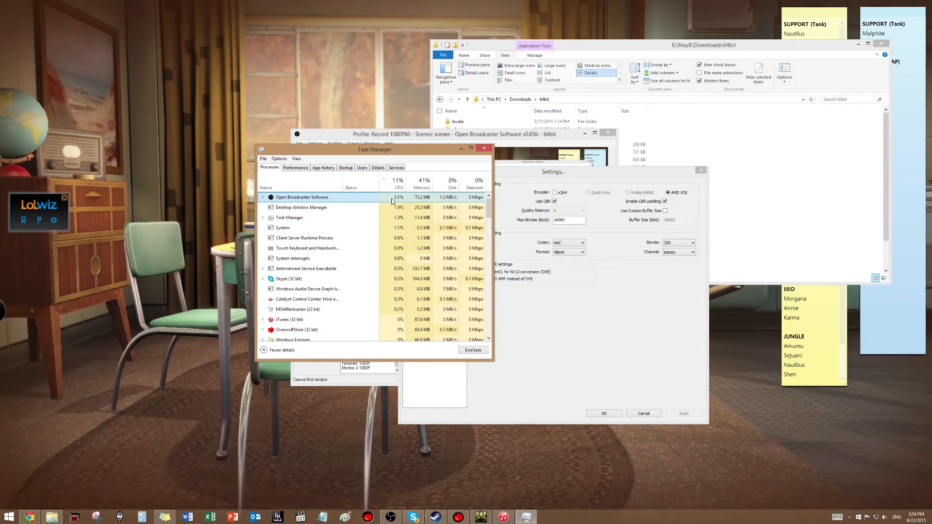
left_click_drag(422, 150, 307, 173)
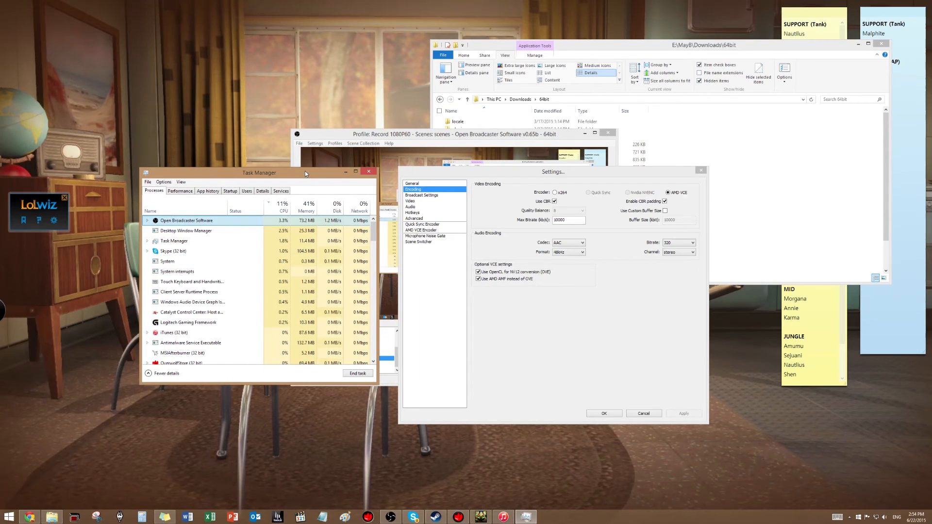
Accept the encoding settings and stop the current recording.
mouse_move(558, 179)
left_mouse_down()
mouse_move(534, 170)
mouse_move(552, 165)
left_mouse_up()
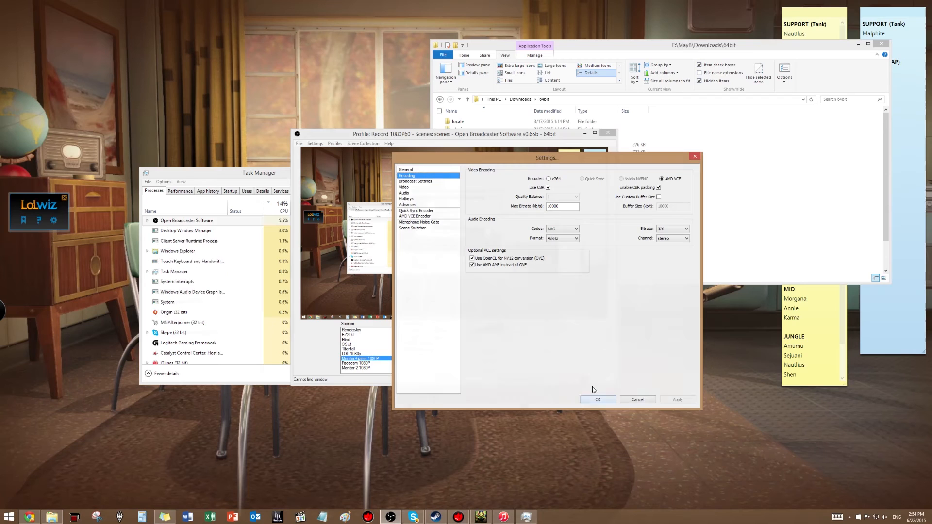
left_click(598, 400)
left_click(542, 351)
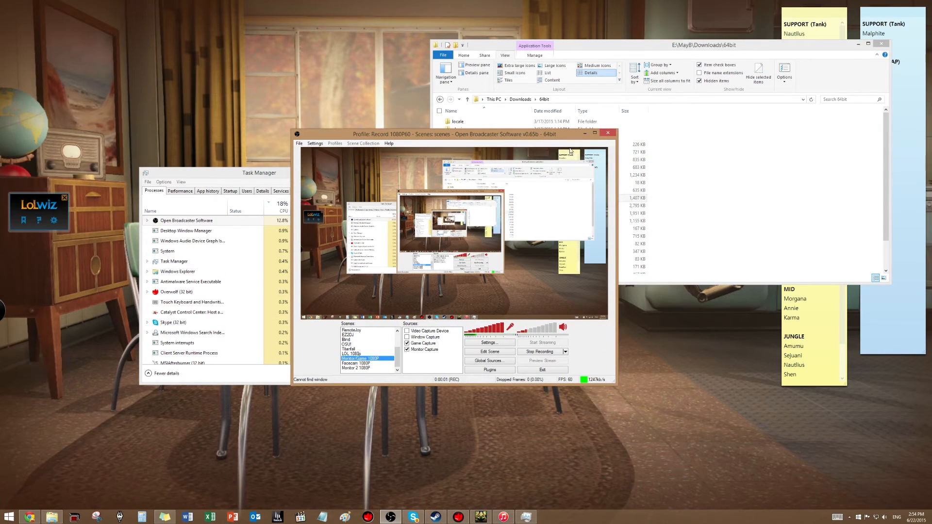
Arrange Task Manager beside OBS and examine the CPU usage of Open Broadcaster Software during the new recording.
left_click_drag(524, 135, 639, 130)
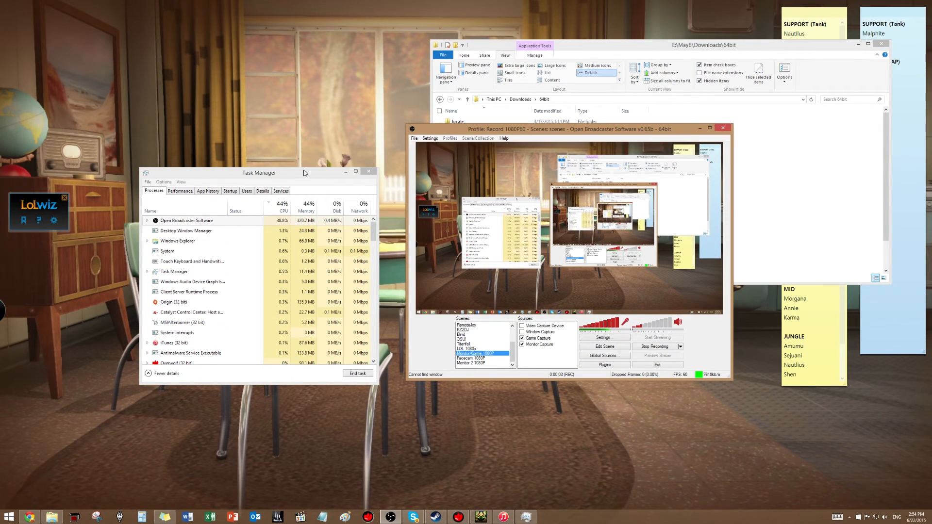
left_click_drag(300, 170, 473, 136)
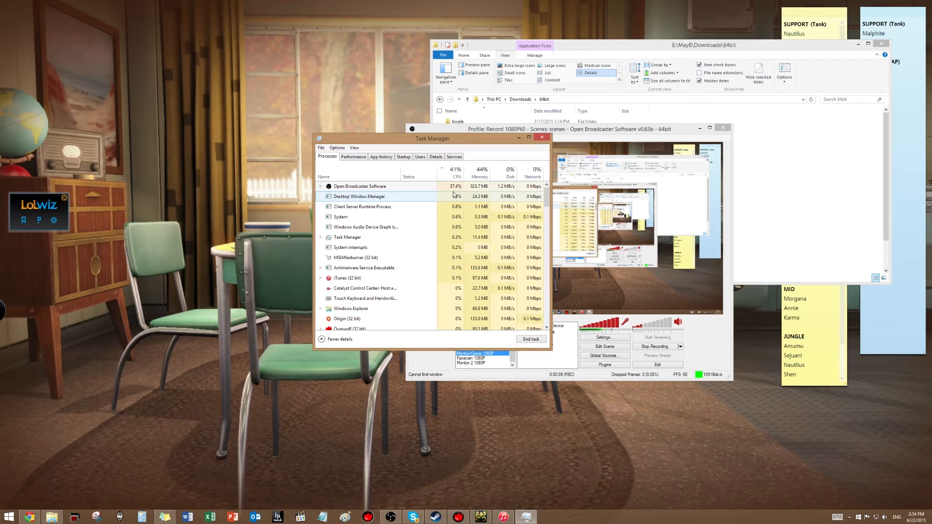
left_click_drag(455, 142, 296, 153)
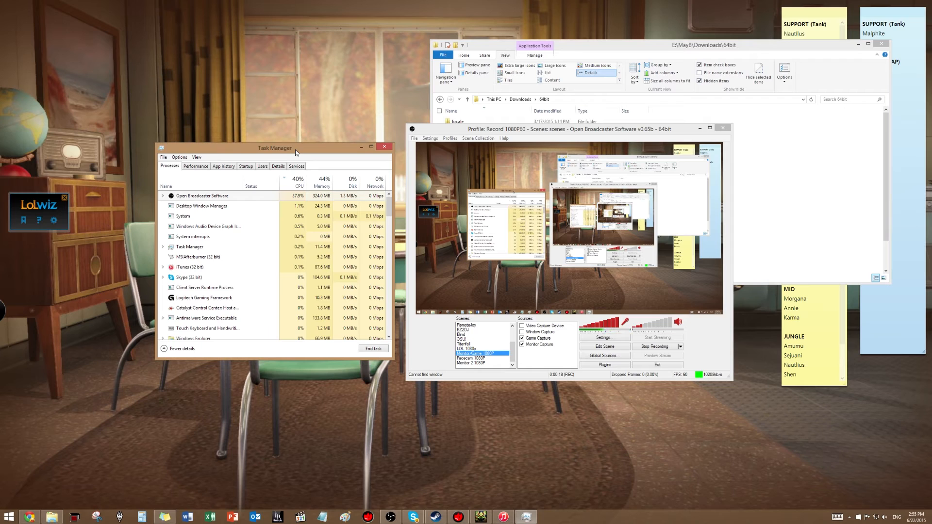
mouse_move(296, 152)
left_mouse_down()
mouse_move(448, 150)
mouse_move(295, 146)
left_mouse_up()
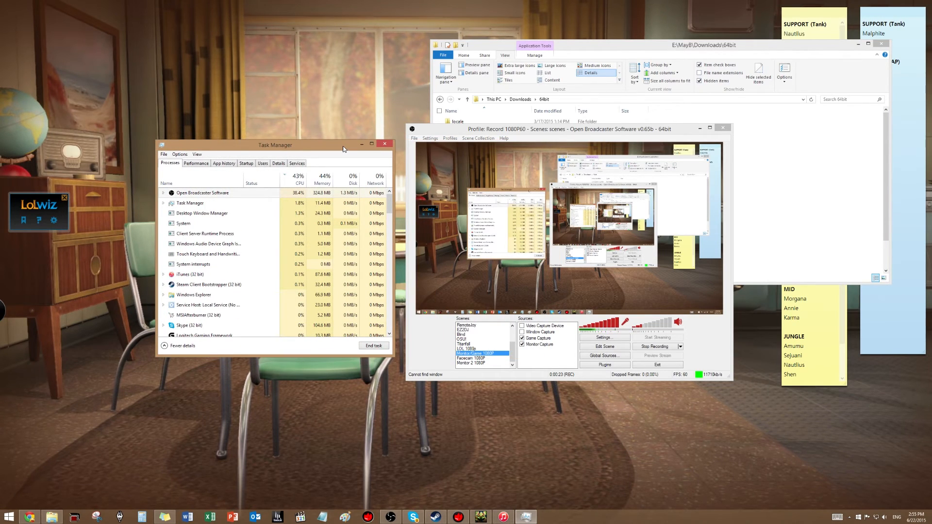
left_click_drag(307, 147, 307, 134)
mouse_move(553, 130)
left_mouse_down()
mouse_move(246, 113)
mouse_move(567, 125)
left_mouse_up()
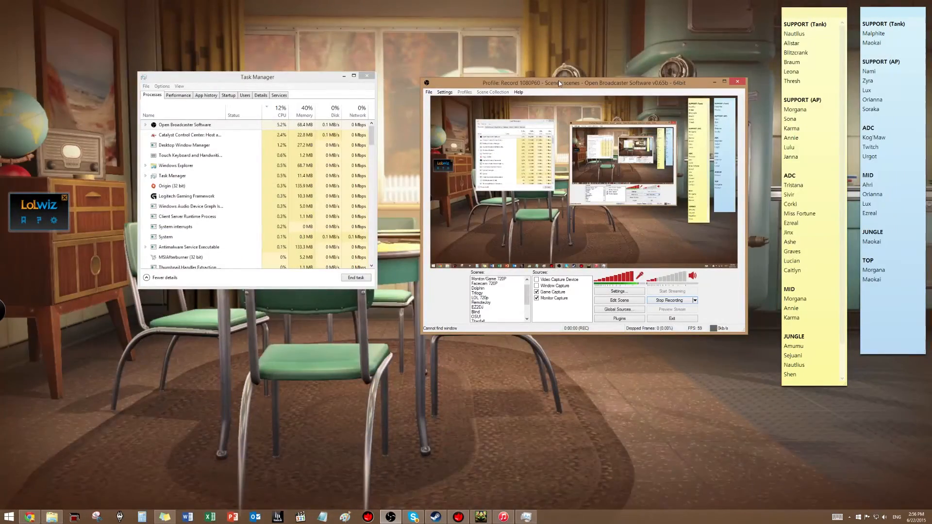
Open the OBS settings again beside Task Manager and show the Advanced page.
left_click_drag(560, 84, 581, 100)
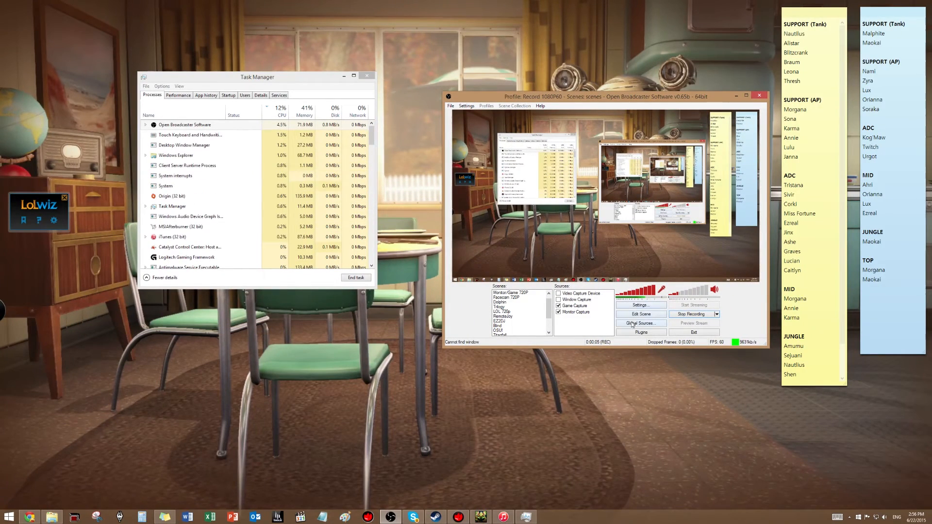
left_click_drag(618, 96, 576, 73)
left_click(599, 282)
left_click_drag(422, 131, 563, 116)
left_click(476, 165)
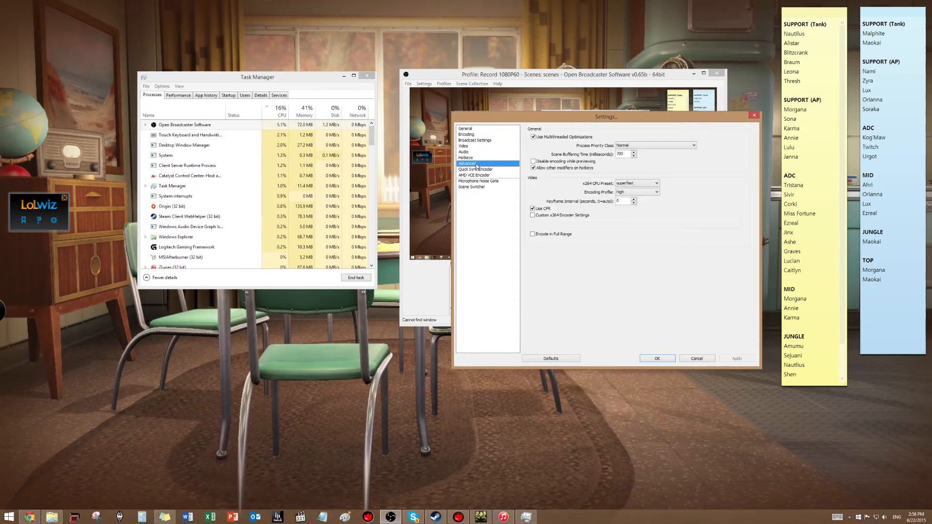
Examine the Advanced settings with the Settings window moved clear of the others, and show the Audio page.
left_click_drag(542, 119, 561, 101)
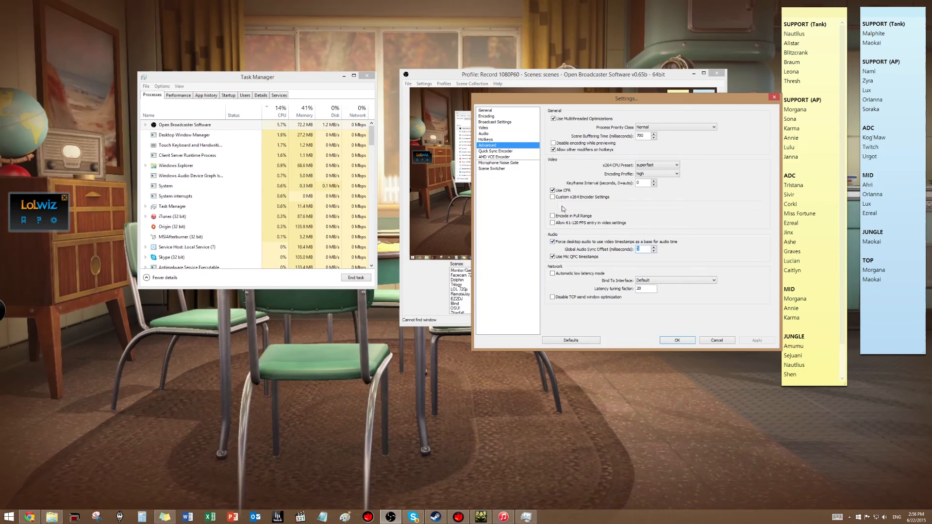
left_click(500, 133)
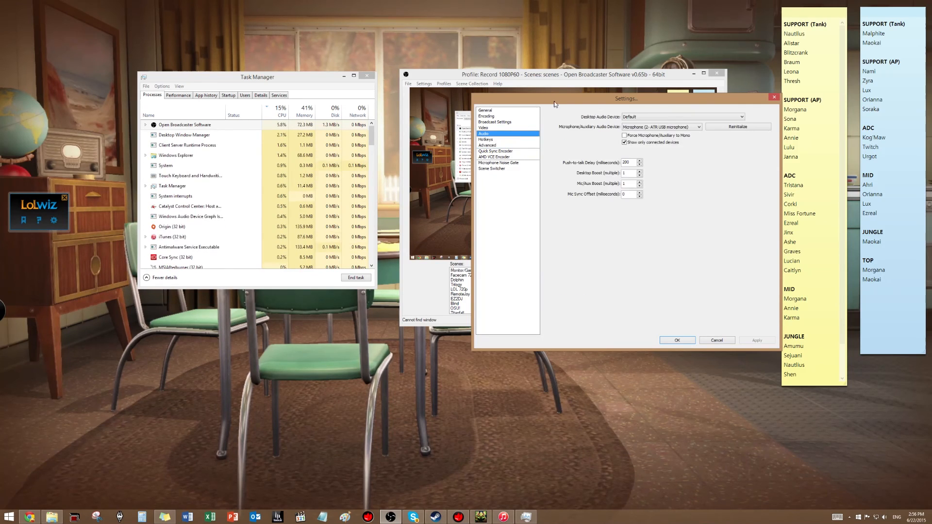
left_click_drag(557, 99, 486, 94)
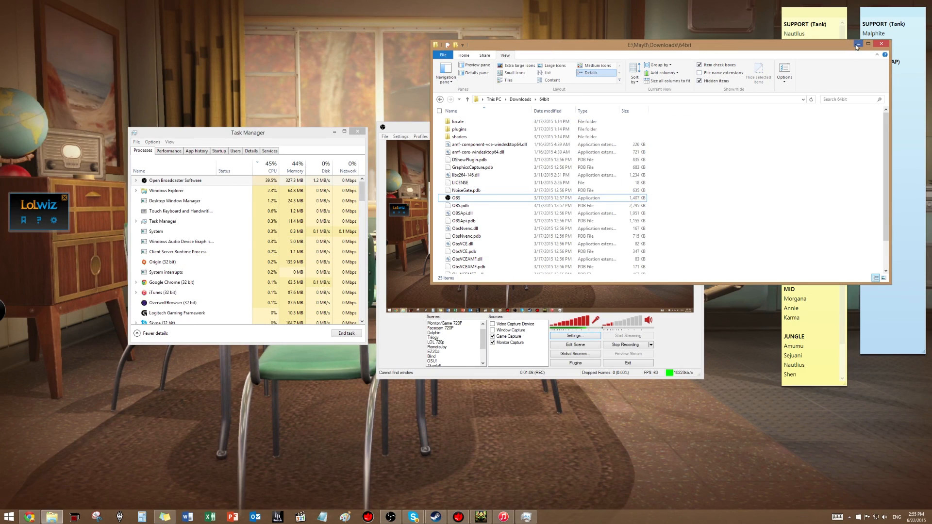
Minimize the 64bit folder window and arrange Task Manager and OBS side by side to check the CPU usage while recording.
left_click(857, 45)
left_click_drag(442, 127, 479, 126)
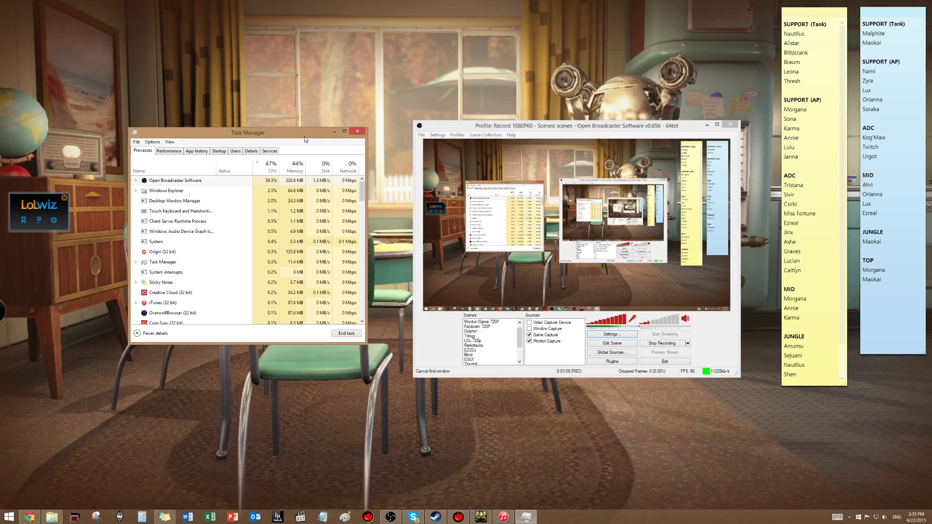
left_click_drag(305, 136, 342, 130)
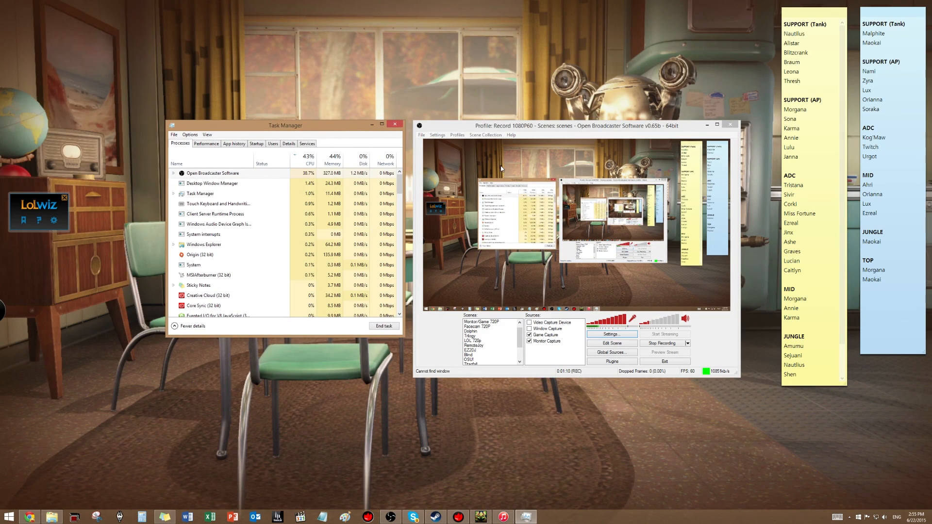
left_click_drag(505, 126, 512, 84)
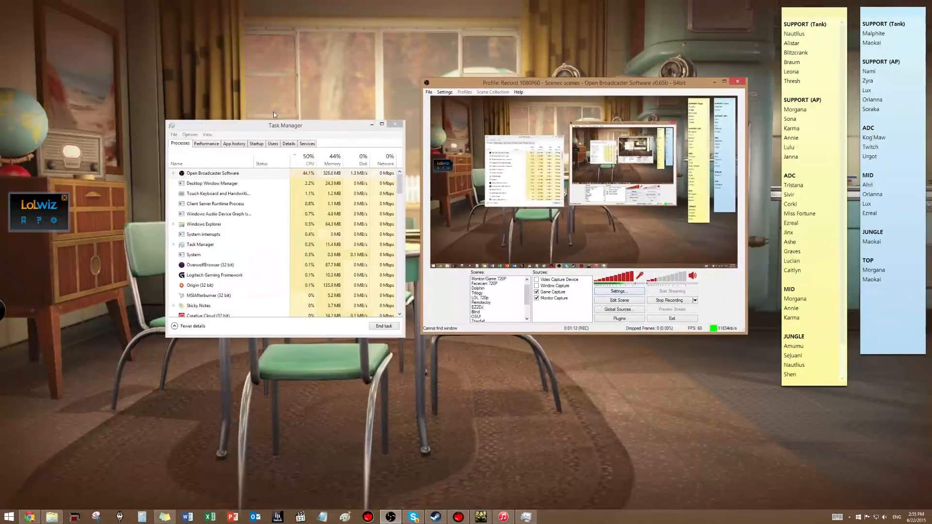